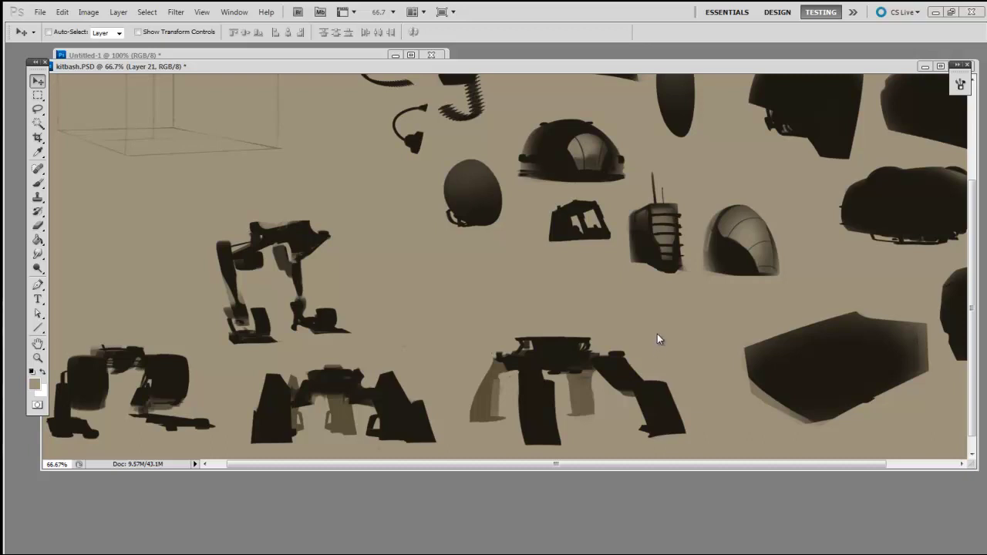
Examine the leg, dome and hull parts in kitbash.PSD, shifting a few slightly to check they are separate pieces.
click(656, 362)
drag(787, 349, 772, 342)
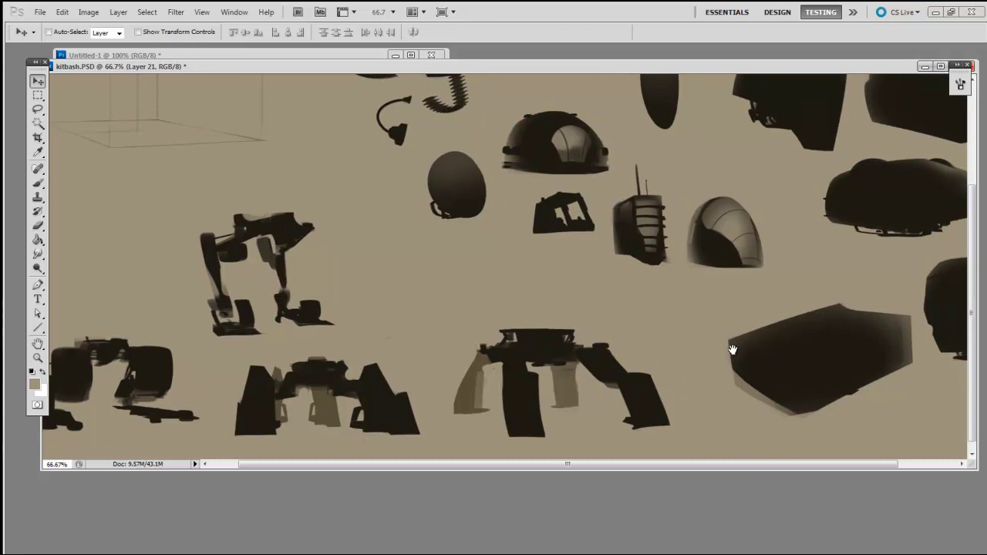
drag(648, 338, 687, 327)
drag(598, 341, 601, 333)
drag(844, 322, 796, 409)
drag(557, 222, 562, 219)
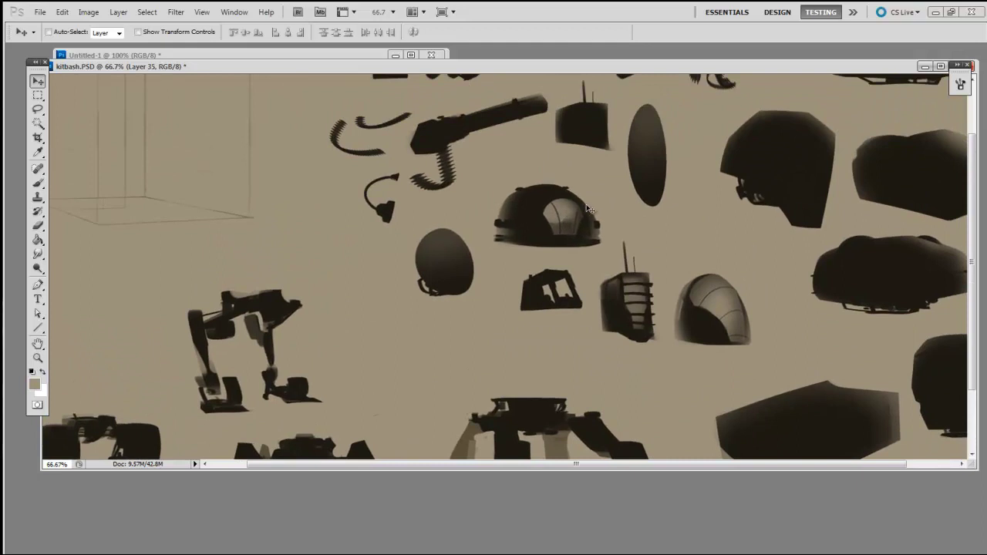
drag(762, 350, 691, 361)
drag(845, 275, 855, 283)
drag(742, 255, 798, 346)
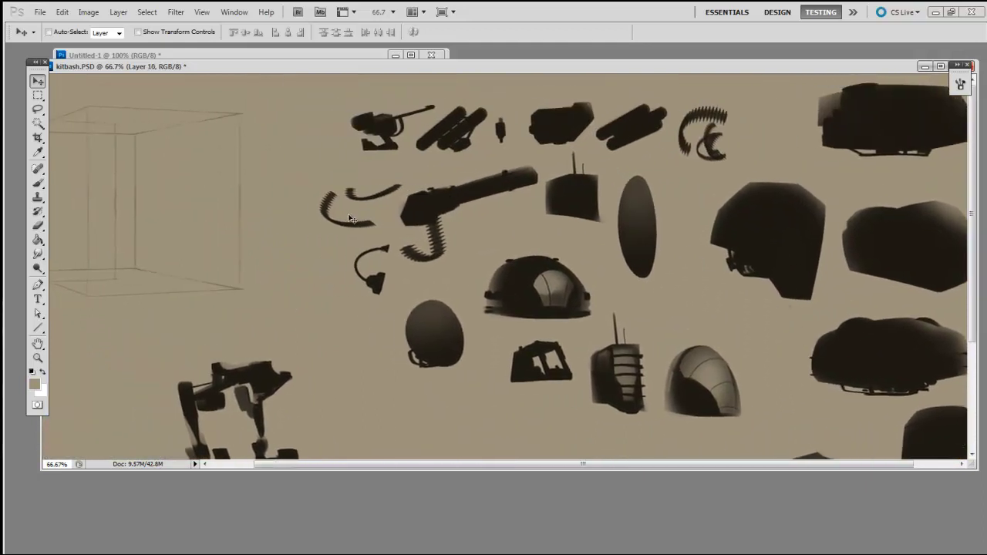
Nudge the curved ammo belts, the small turret and the long cannon slightly on the parts sheet.
drag(349, 224, 338, 226)
drag(383, 128, 370, 125)
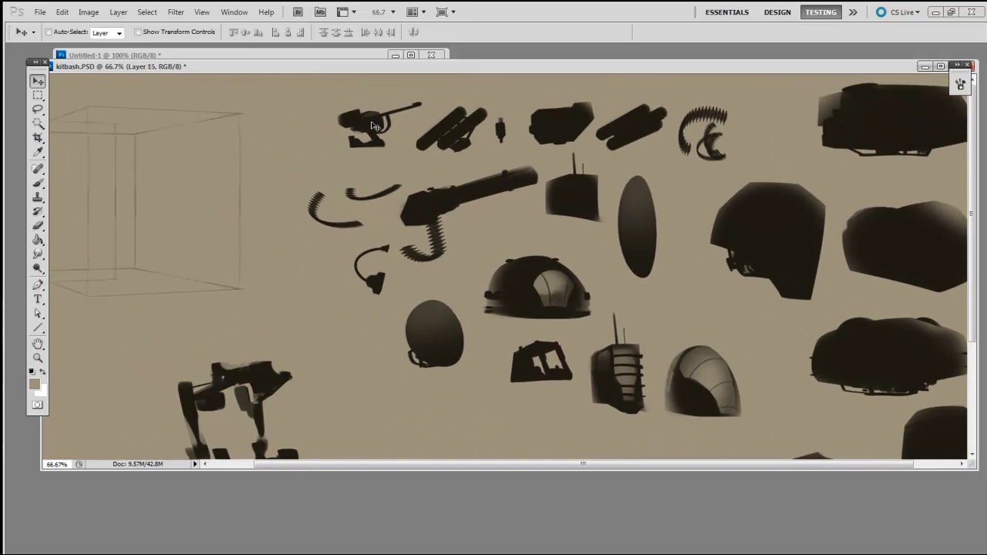
drag(505, 184, 501, 185)
drag(707, 117, 707, 109)
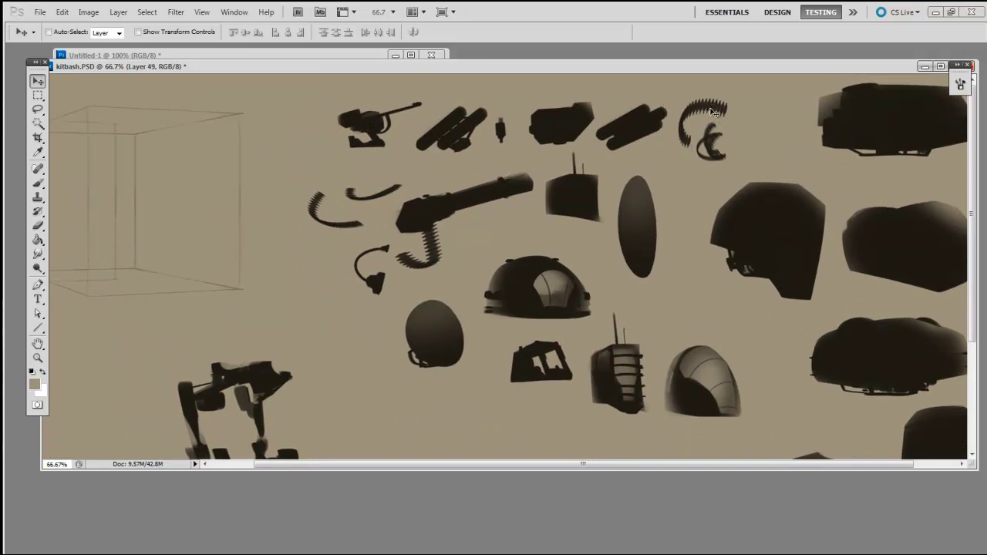
drag(799, 348, 685, 337)
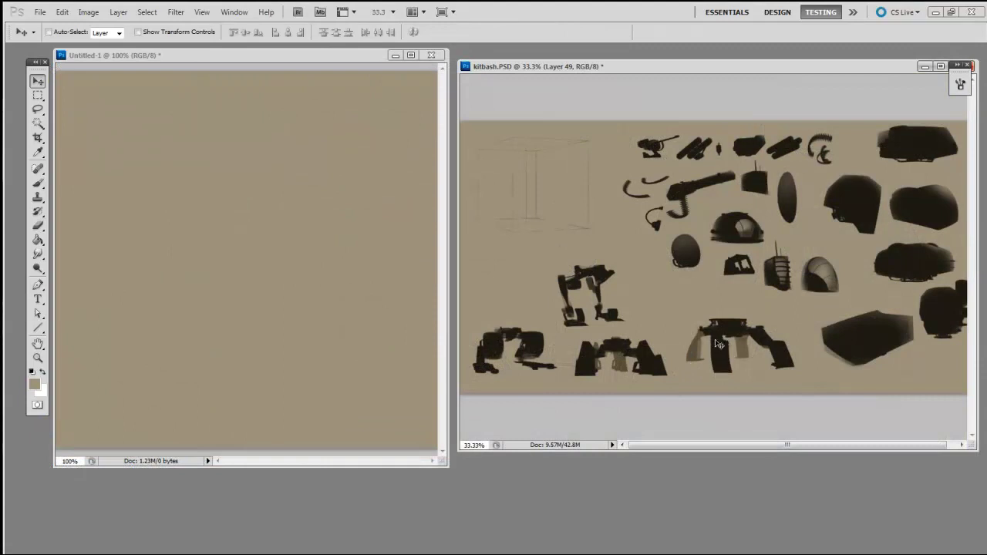
Shift the four-legged base, the helmet-shaped hull and the glass dome slightly within the parts sheet.
drag(721, 344, 717, 336)
ctrl+drag(843, 194, 834, 195)
ctrl+drag(739, 231, 735, 232)
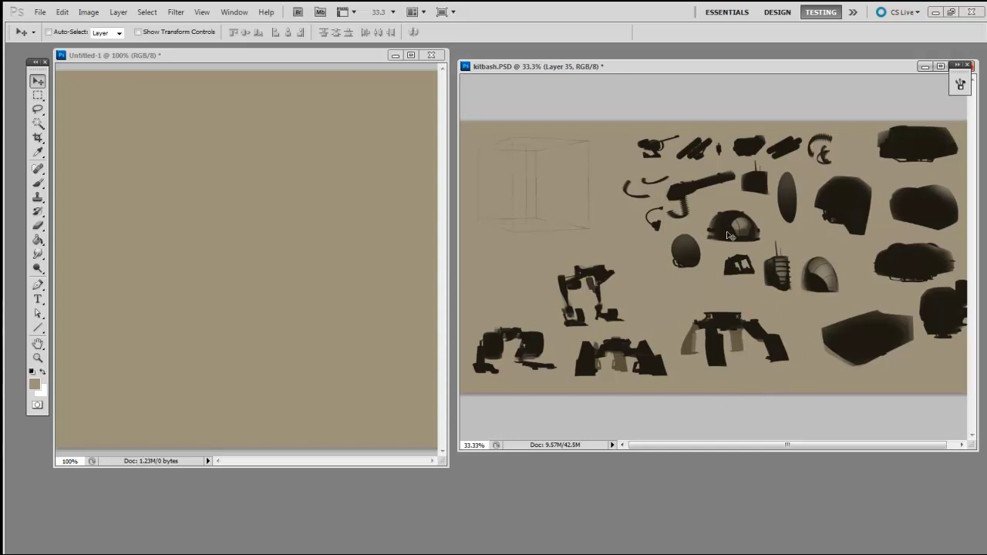
drag(737, 239, 743, 236)
ctrl+drag(848, 204, 851, 205)
ctrl+drag(733, 364, 739, 368)
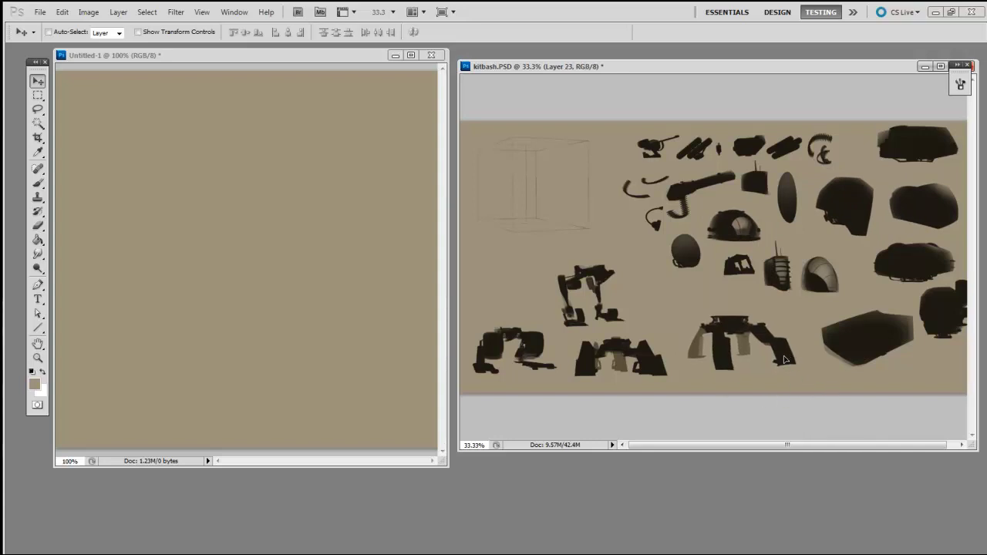
Copy the four-legged base into Untitled-1, place it low on the canvas, and scale it to about 89% width and 114% height.
drag(788, 358, 211, 280)
drag(166, 251, 384, 331)
key(ctrl+t)
mouse_move(410, 244)
mouse_down()
mouse_move(391, 205)
mouse_move(362, 247)
mouse_move(390, 226)
mouse_move(378, 232)
mouse_move(399, 265)
mouse_move(383, 260)
mouse_move(390, 245)
mouse_up()
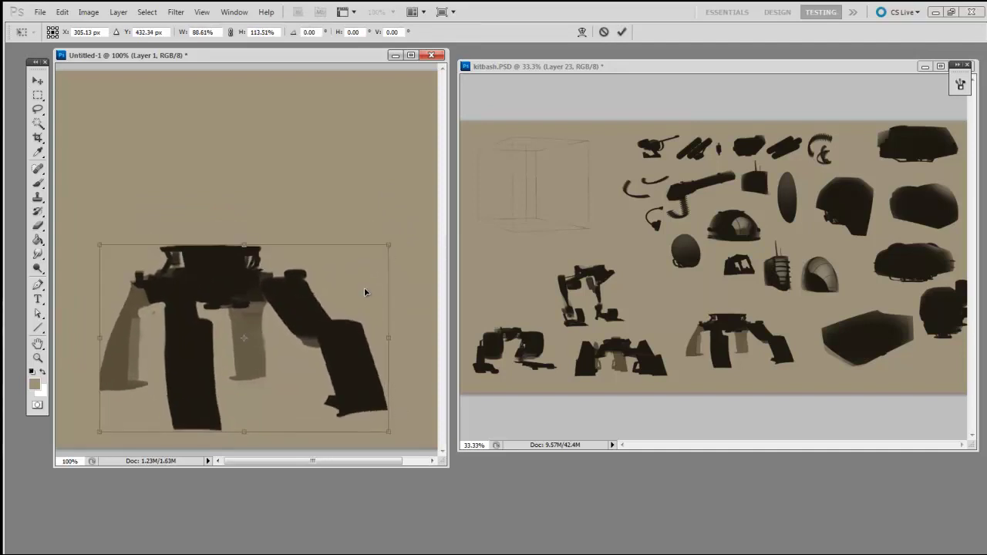
key(Return)
Copy the wide rounded hull from the parts sheet onto the four-legged base and scale it slightly narrower to fit.
click(846, 308)
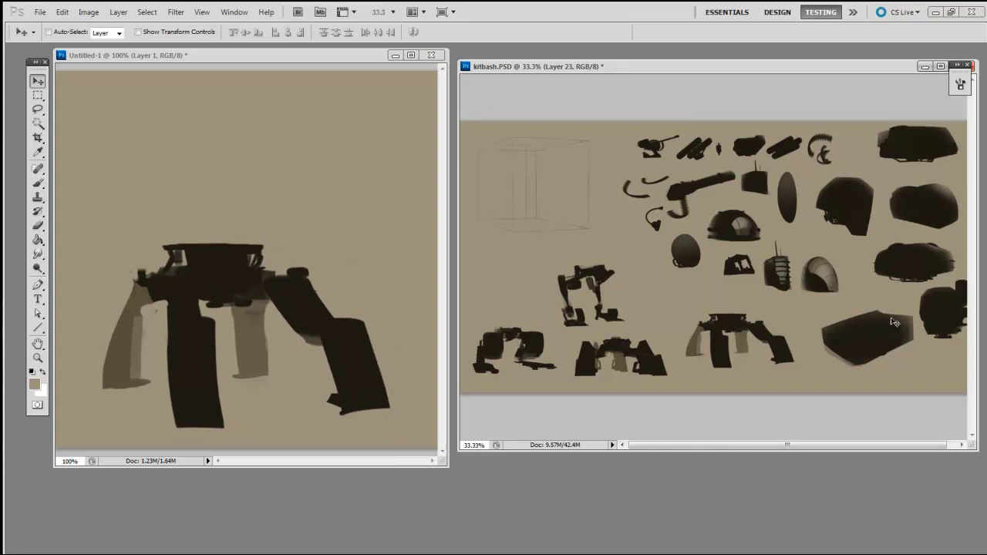
drag(916, 264, 168, 185)
drag(229, 215, 276, 233)
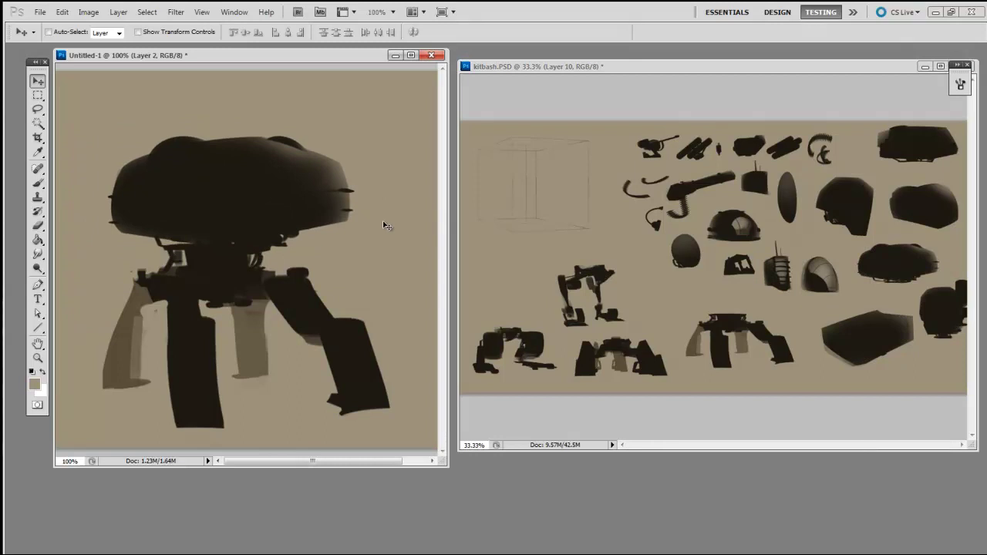
key(ctrl+t)
drag(355, 82, 316, 63)
drag(308, 174, 317, 168)
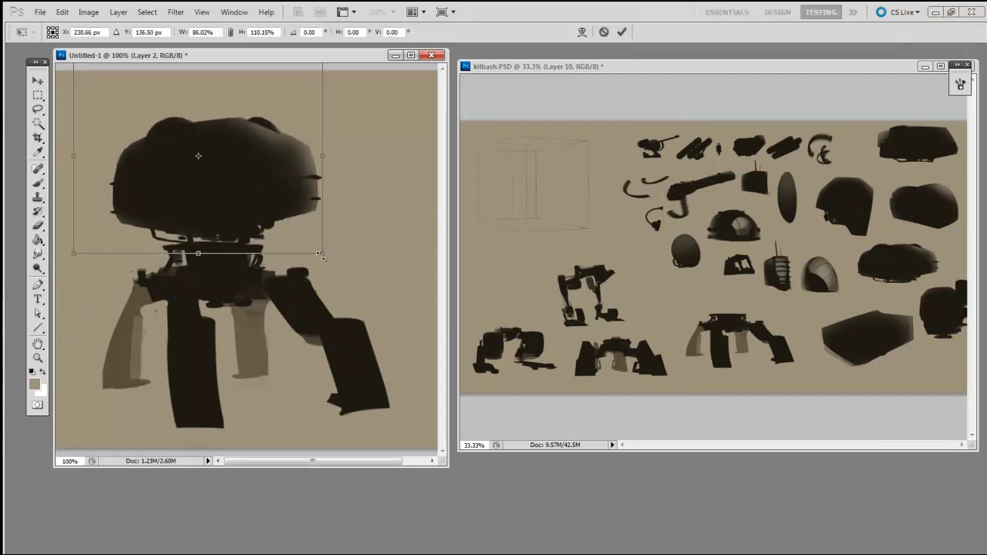
drag(324, 255, 320, 225)
key(Return)
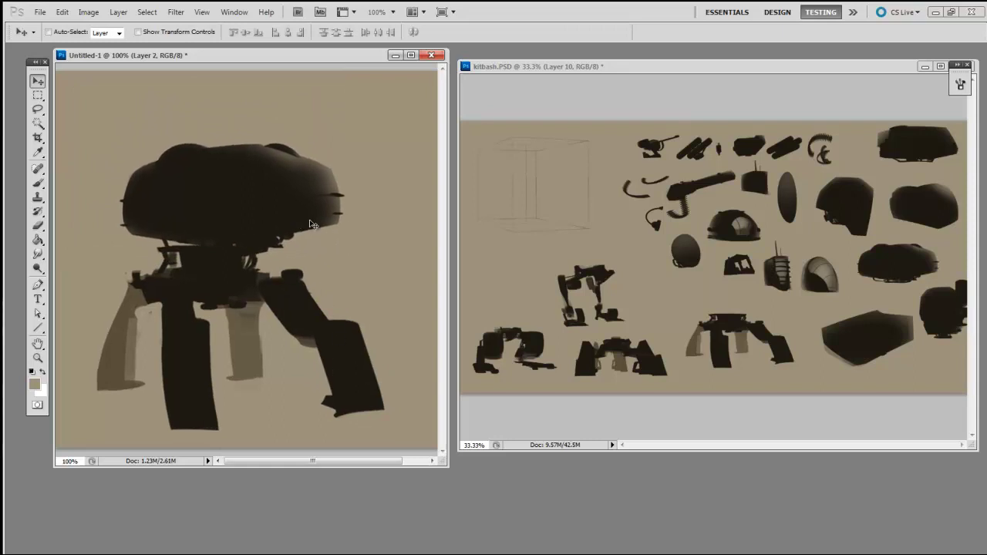
Copy the egg-shaped part above the hull, then squash and rotate it into a flat, tilted dish.
click(773, 287)
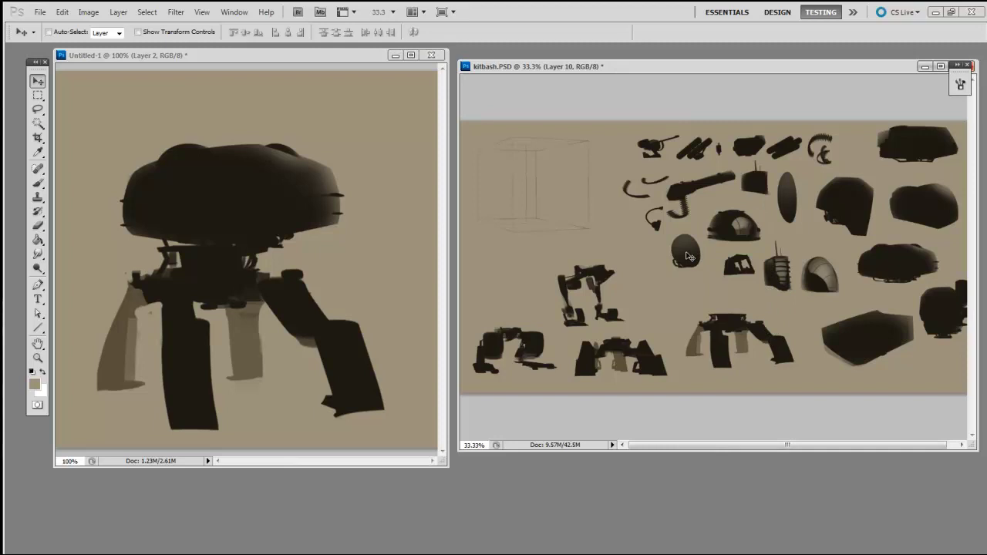
drag(692, 257, 202, 137)
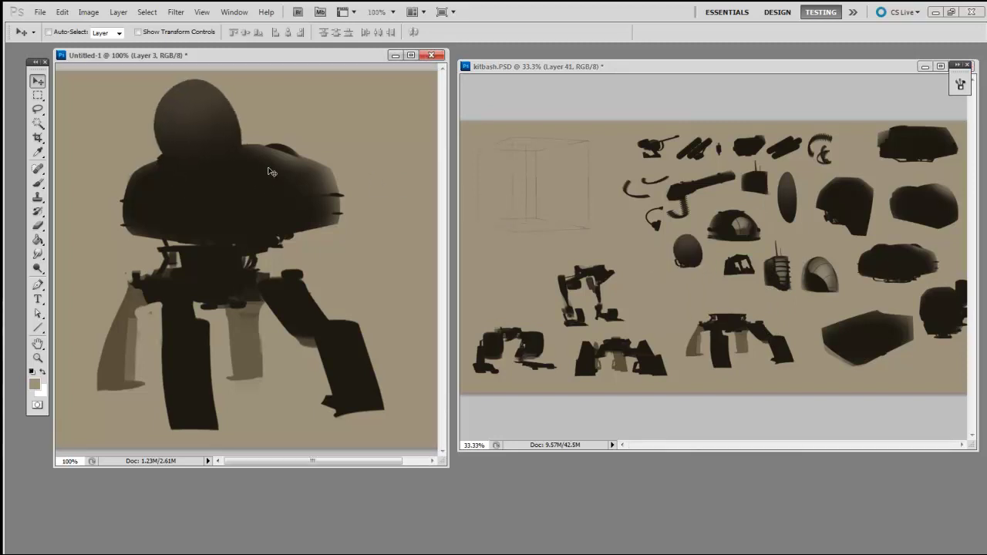
key(ctrl+t)
drag(277, 216, 321, 119)
drag(213, 198, 246, 166)
drag(304, 150, 309, 140)
drag(233, 126, 255, 132)
drag(328, 140, 275, 142)
key(Return)
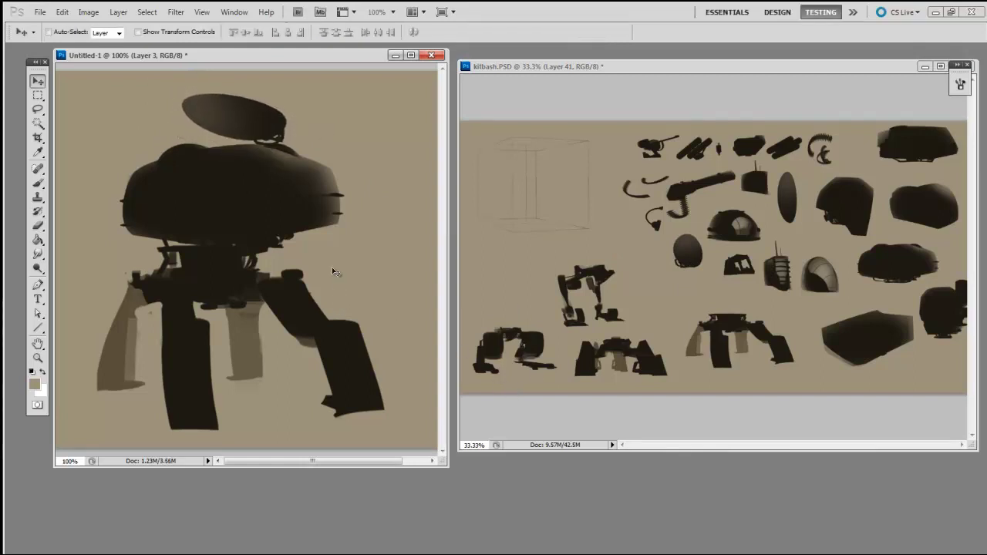
Flip the dish horizontally and copy in the curved cable so it links the dish's connector to the hull.
key(ctrl+t)
right_click(242, 118)
click(320, 295)
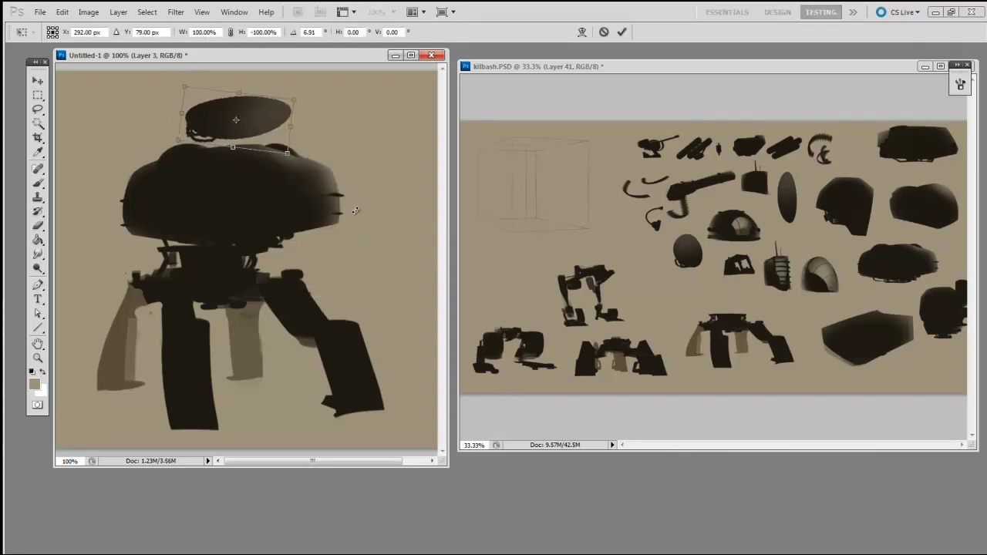
key(Return)
drag(352, 305, 351, 299)
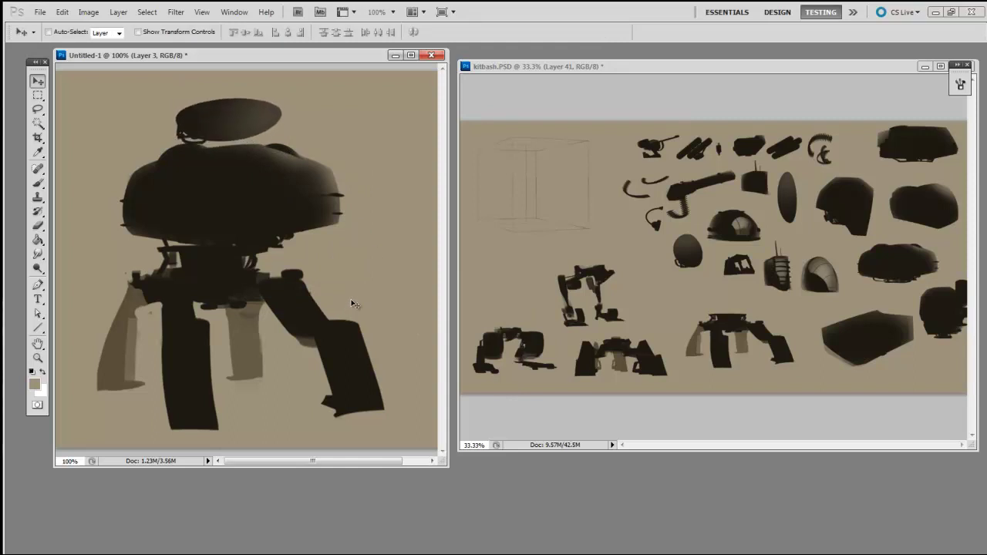
click(770, 311)
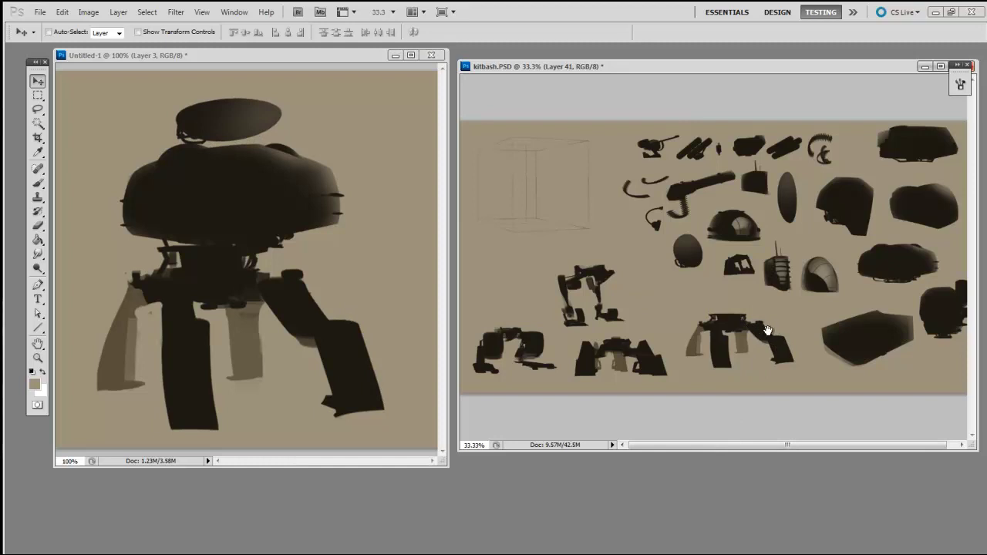
drag(655, 230, 233, 245)
Copy the antenna box onto the upper right of the hull and scale it down to a narrow block.
click(689, 325)
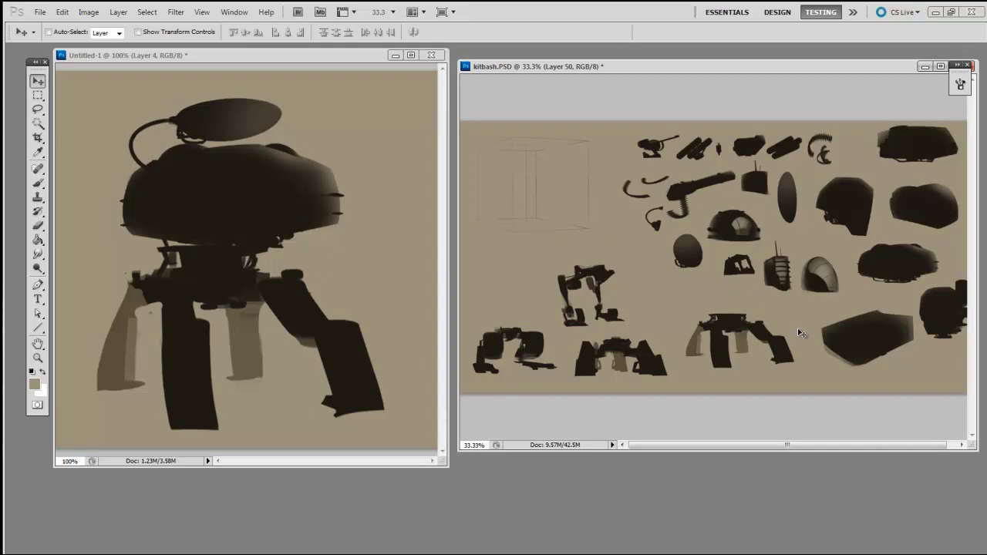
drag(760, 179, 387, 187)
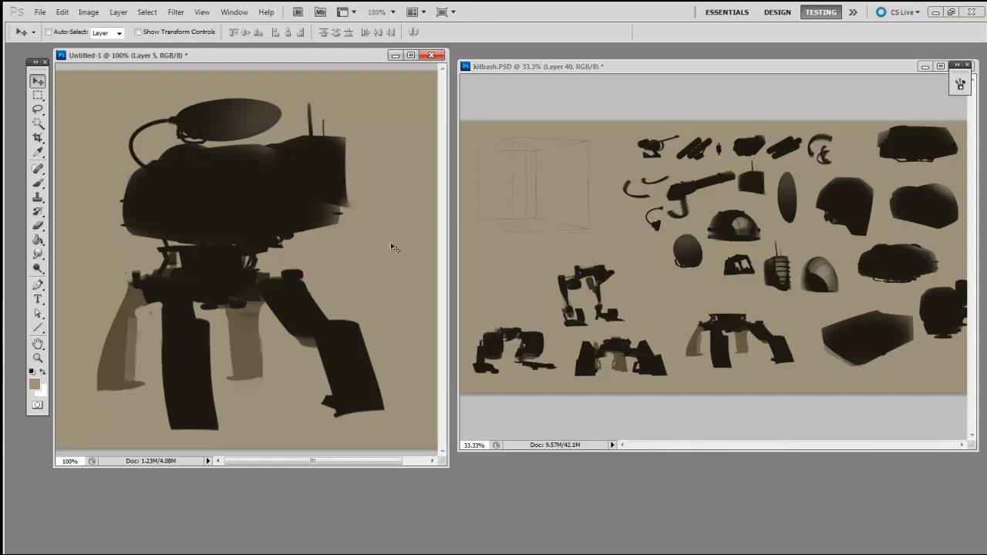
key(ctrl+t)
drag(354, 91, 319, 123)
key(Return)
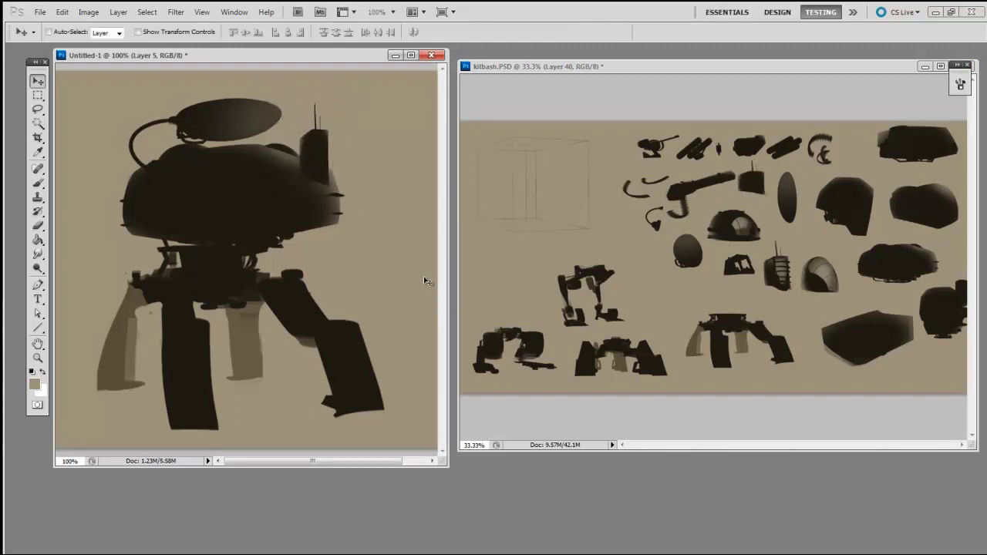
Reshape the antenna box to be shorter and slightly wider, and seat it on the hull's upper right edge.
drag(356, 193, 361, 140)
key(ctrl+t)
drag(344, 99, 348, 149)
drag(353, 155, 376, 151)
key(Return)
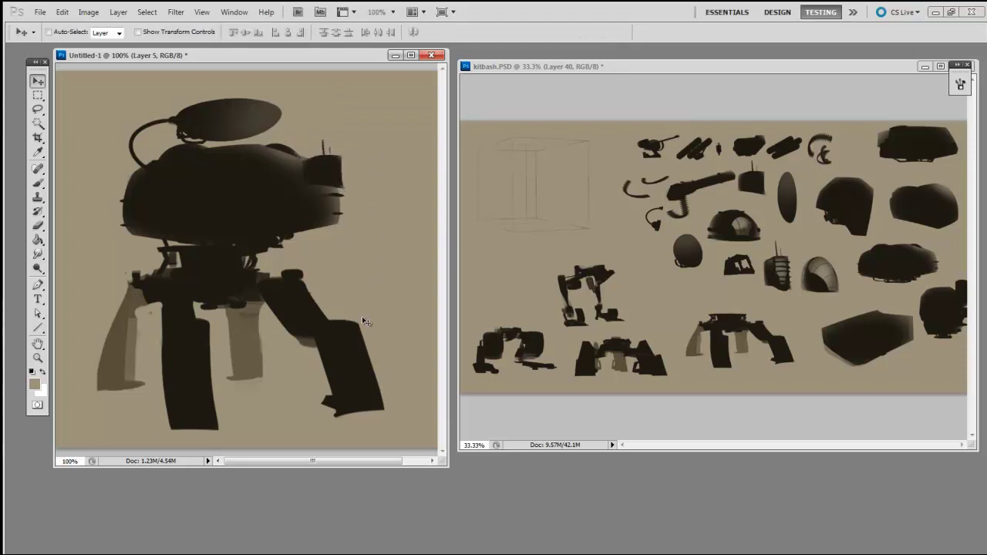
scroll(358, 302, right, 2)
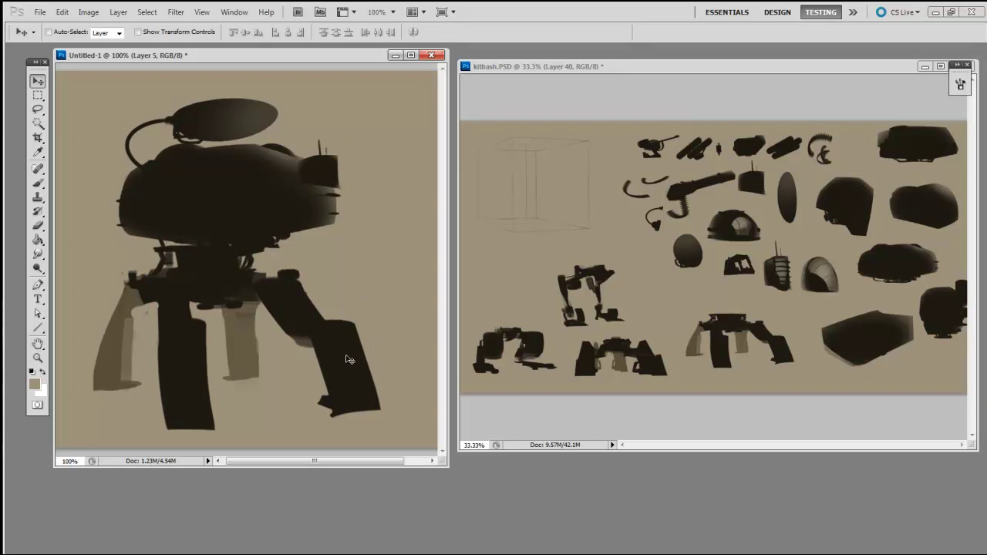
drag(346, 334, 360, 338)
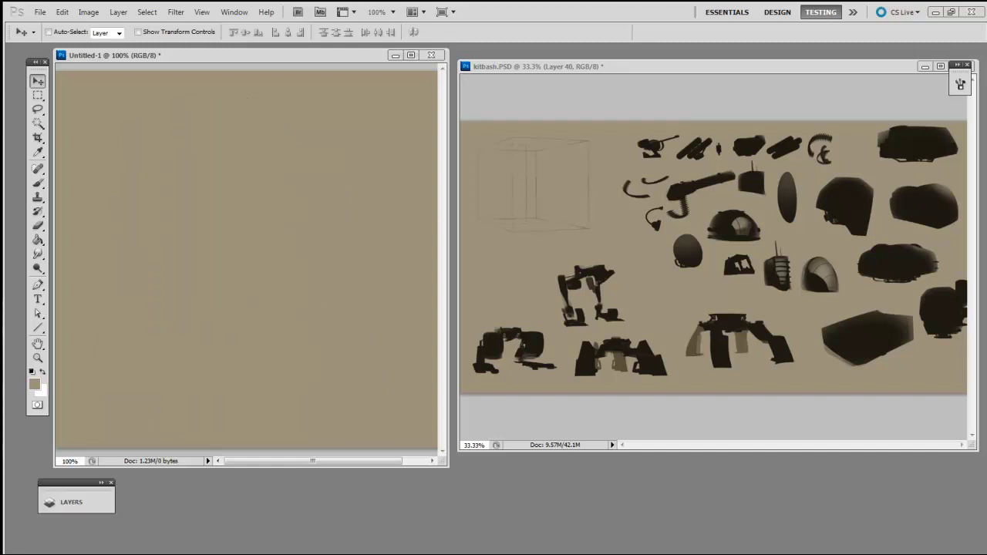
Copy the bulky two-legged base into the empty Untitled-1 canvas, scale it to about 97% by 108%, and rotate it 2.2 degrees.
click(735, 362)
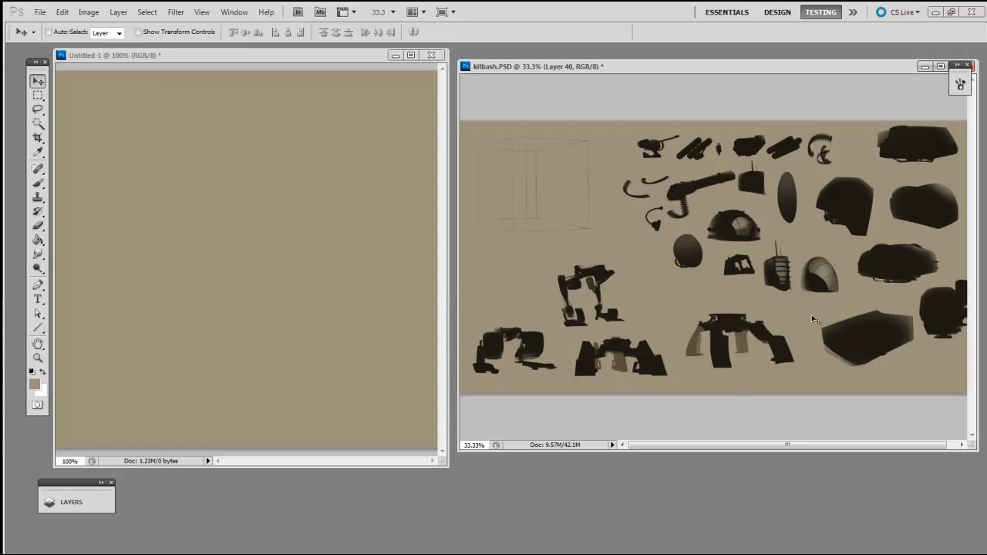
drag(783, 351, 784, 344)
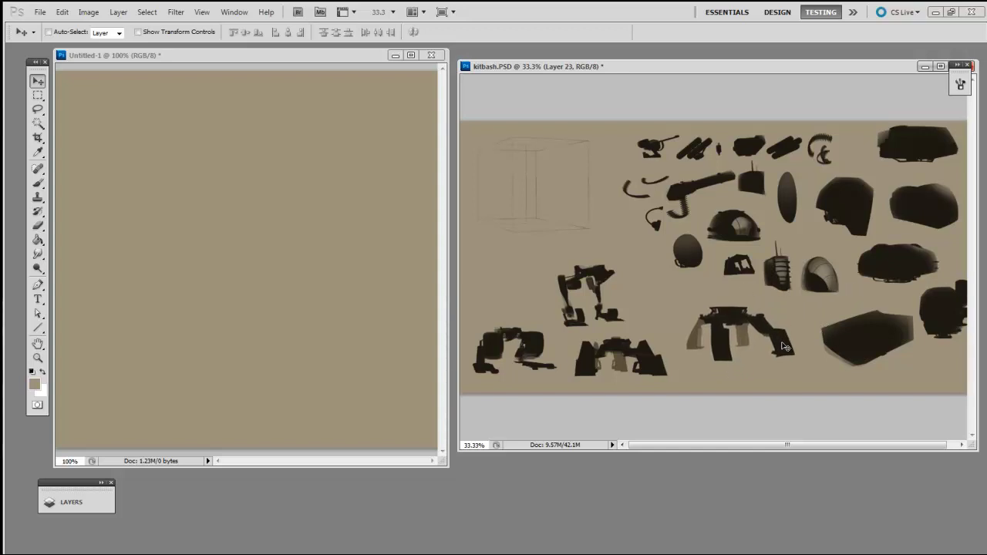
drag(537, 348, 365, 357)
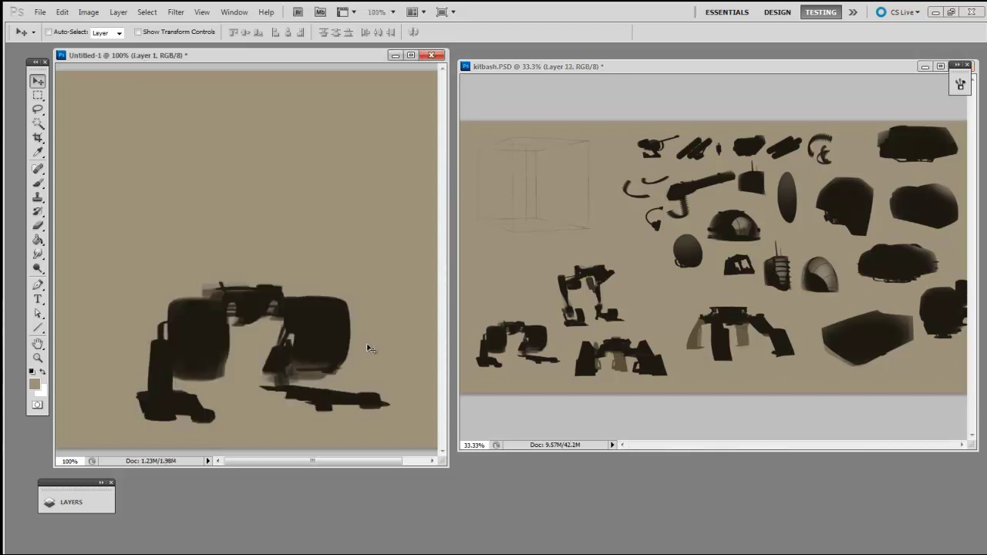
drag(315, 326, 309, 318)
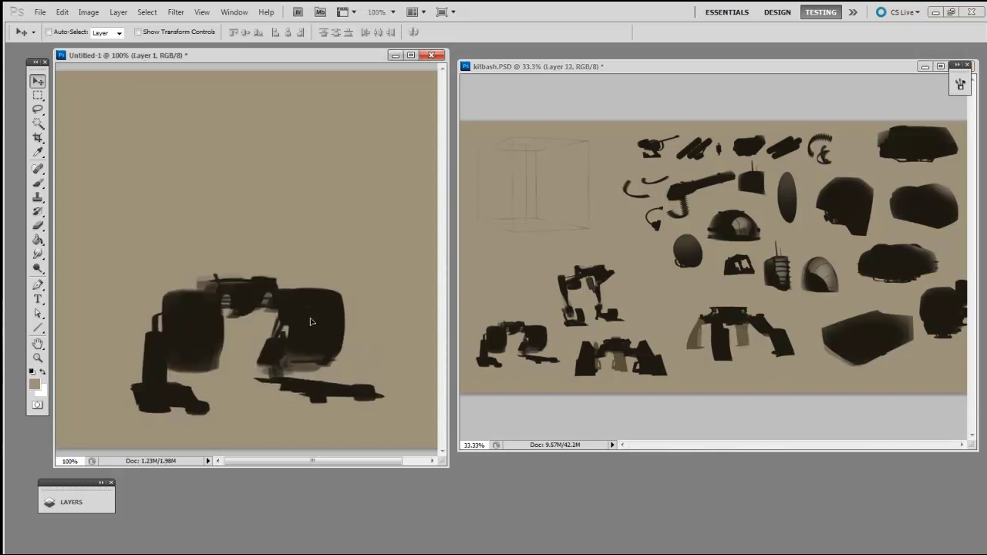
key(ctrl+t)
drag(378, 218, 384, 223)
drag(388, 283, 381, 272)
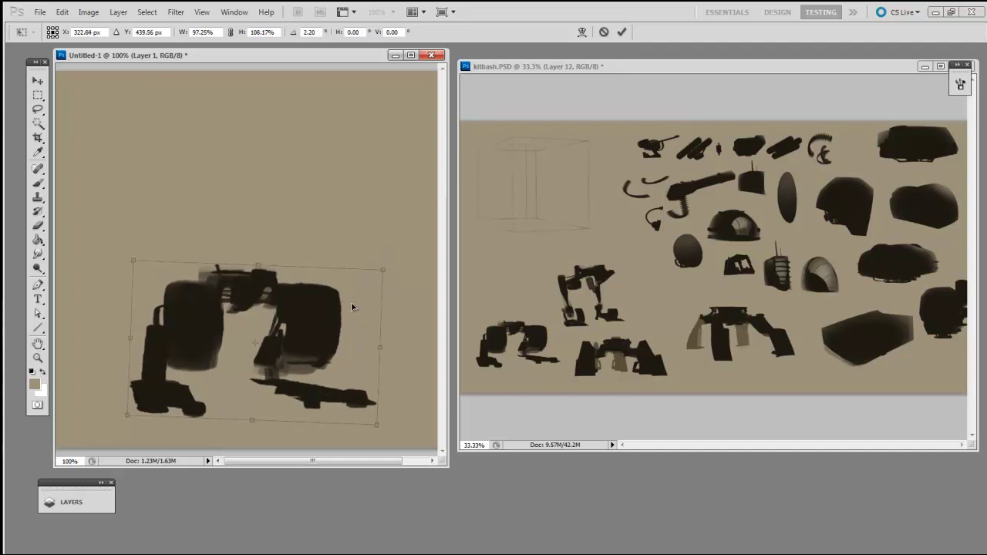
key(Return)
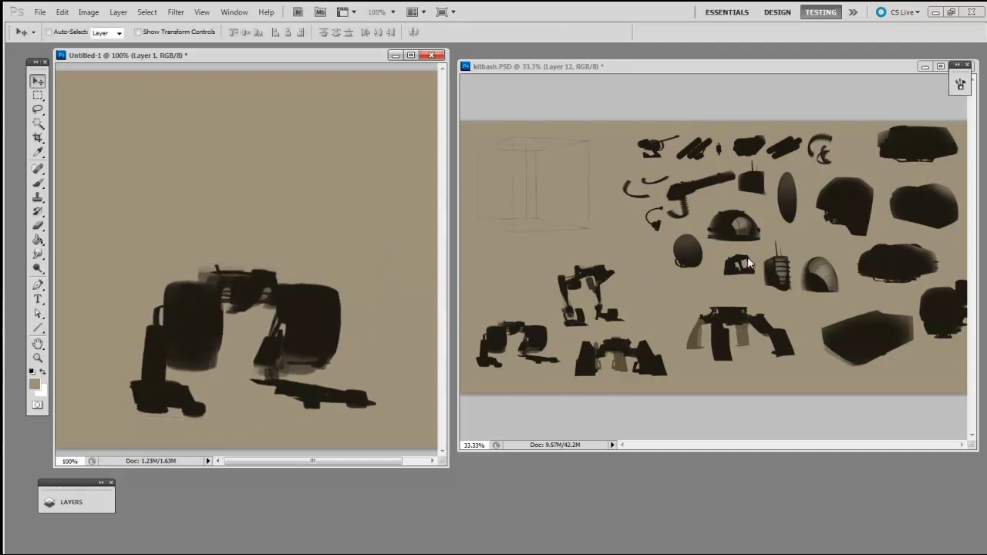
Copy the helmet-shaped hull onto the two-legged base, scale it to 85.34%, rotate it about 12 degrees, and seat it between the legs.
click(852, 205)
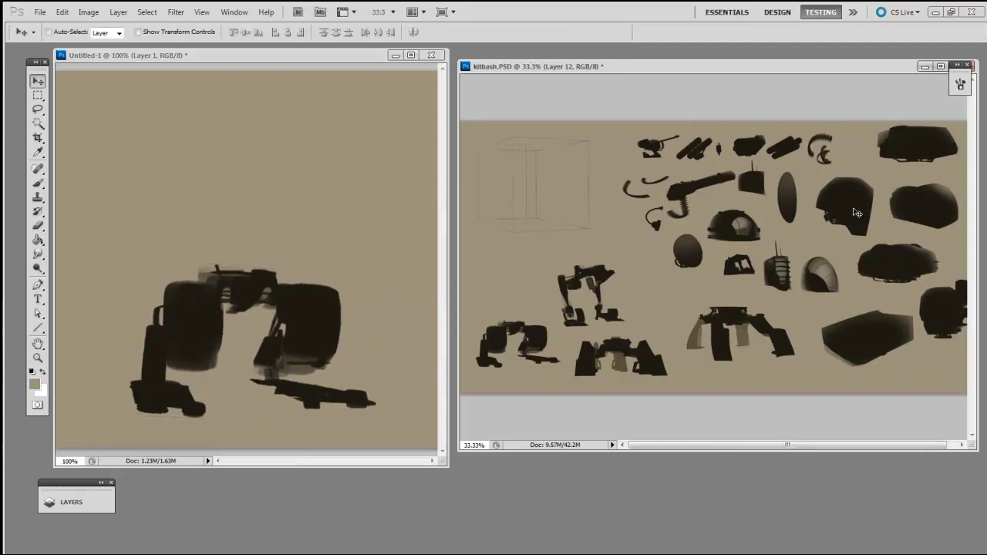
drag(856, 213, 343, 241)
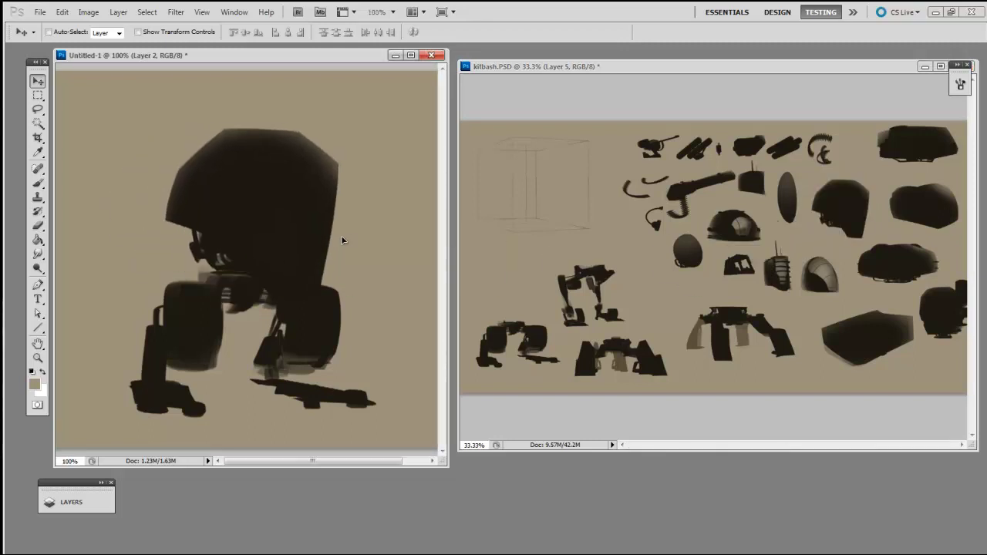
key(ctrl+t)
drag(364, 130, 337, 119)
drag(395, 110, 385, 179)
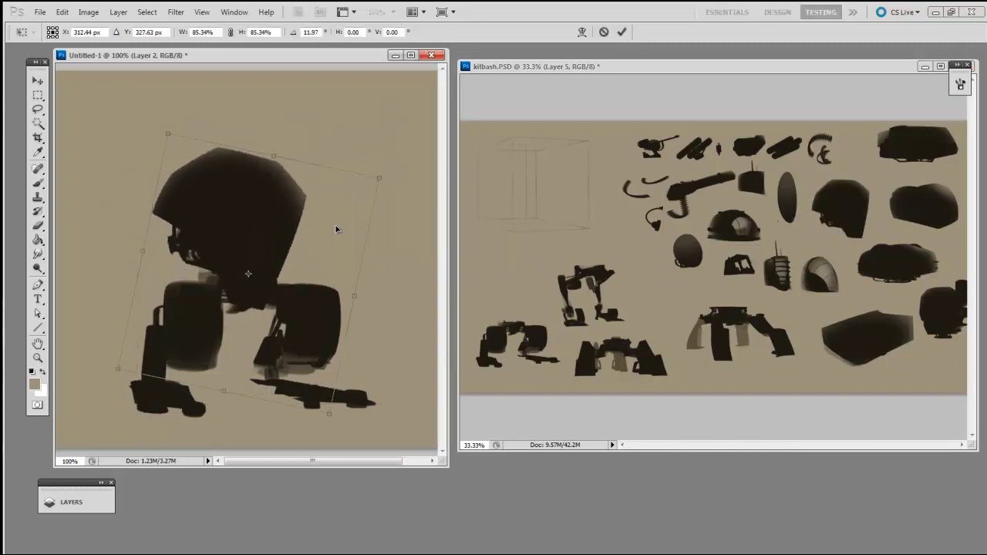
drag(336, 229, 362, 260)
key(Return)
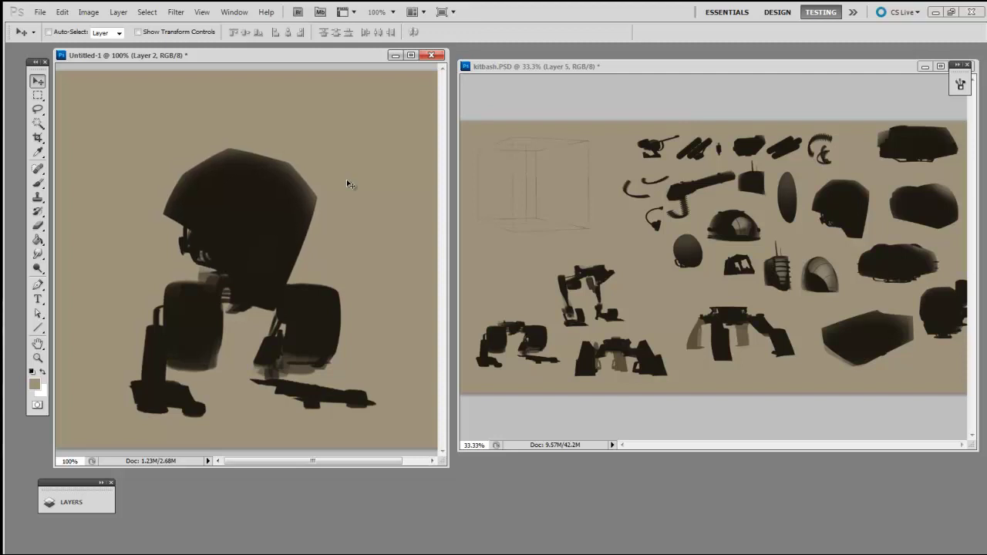
Transform the helmet-shaped hull to be slightly smaller and lower, keeping it seated between the legs.
key(ctrl+t)
drag(347, 184, 354, 177)
key(Return)
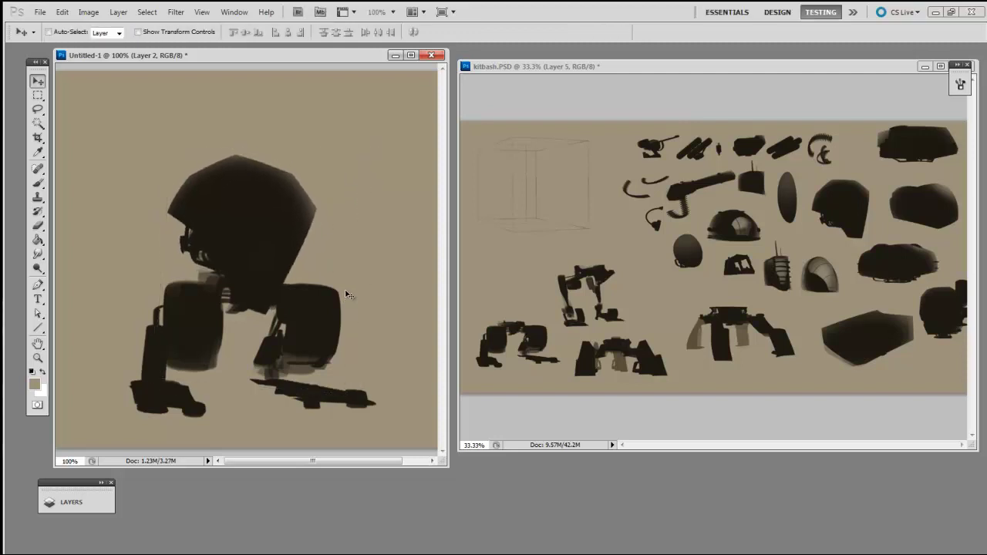
Copy the domed cockpit from the kitbash sheet, scale it to 64.97%, and seat it on top of the hull.
click(749, 282)
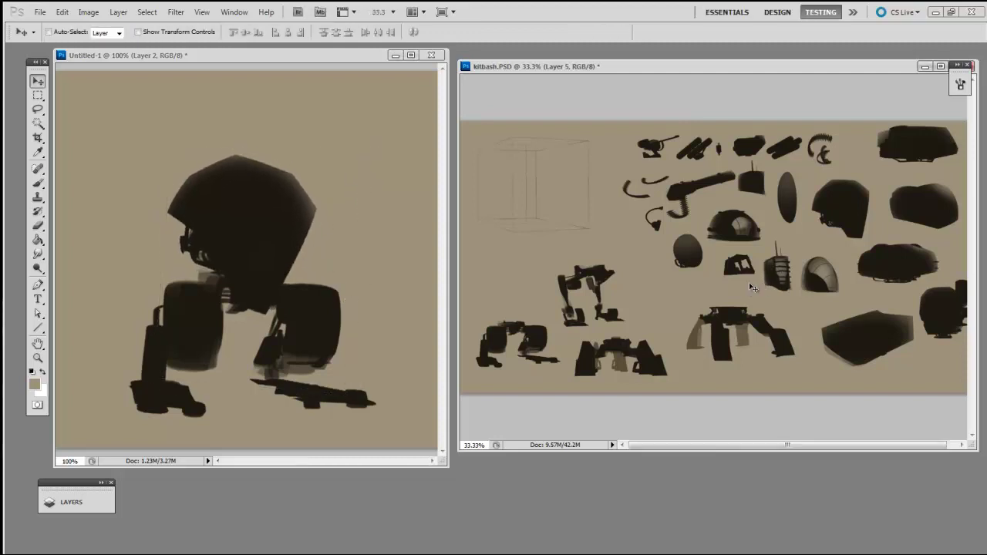
drag(744, 226, 308, 194)
key(ctrl+t)
drag(317, 266, 257, 193)
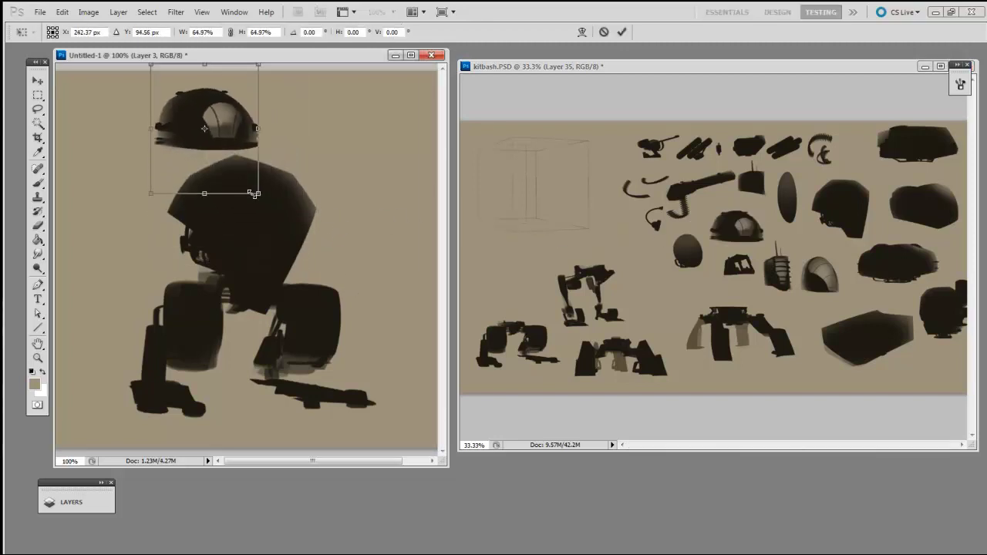
drag(236, 144, 279, 171)
key(Return)
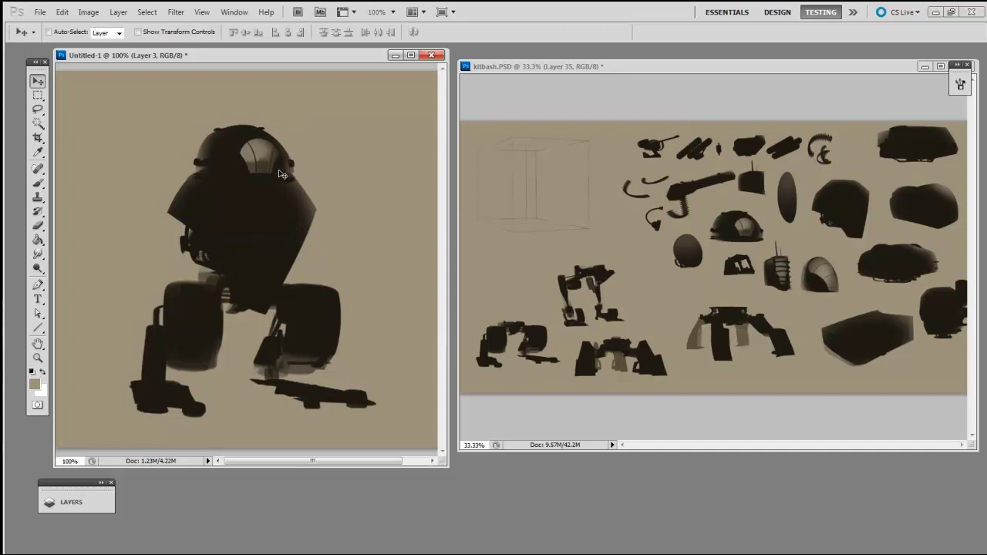
Copy the egg-shaped pod from the kitbash sheet, scale it down, and place it against the hull's left side.
click(754, 268)
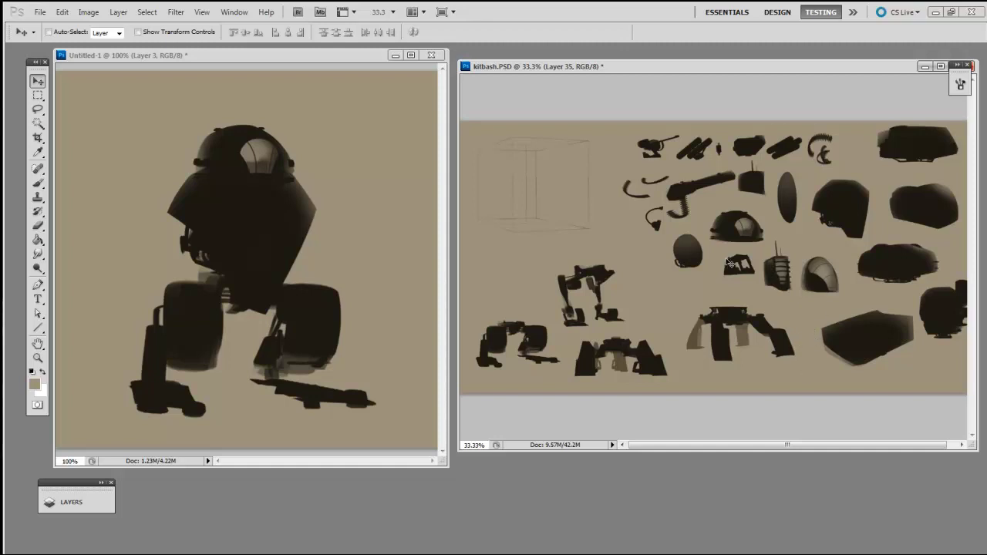
drag(702, 250, 699, 251)
drag(629, 266, 369, 233)
key(ctrl+t)
drag(347, 132, 264, 156)
key(Return)
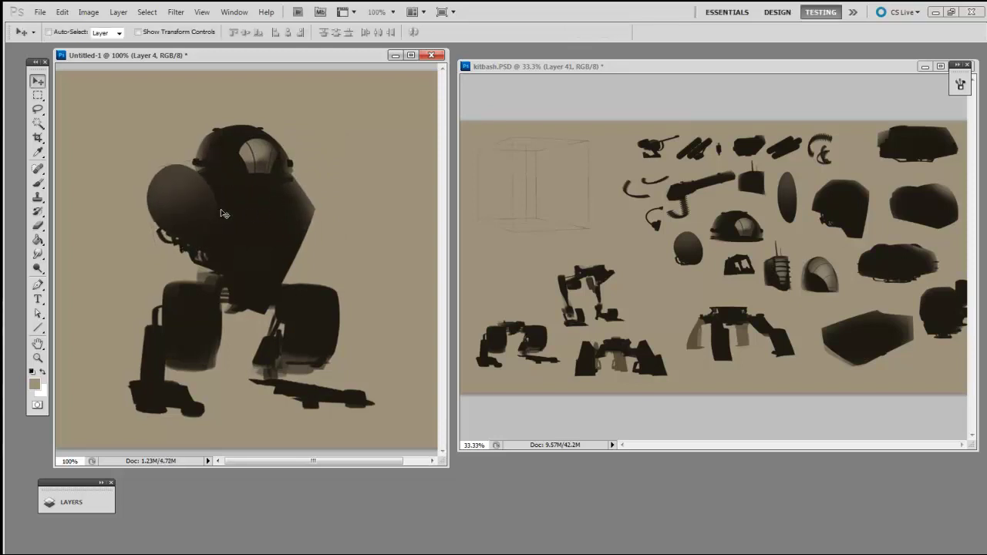
Duplicate the egg-shaped pod onto the hull's right side, narrow it to about 93% width, and rotate it about 17 degrees.
drag(195, 210, 340, 197)
key(ctrl+t)
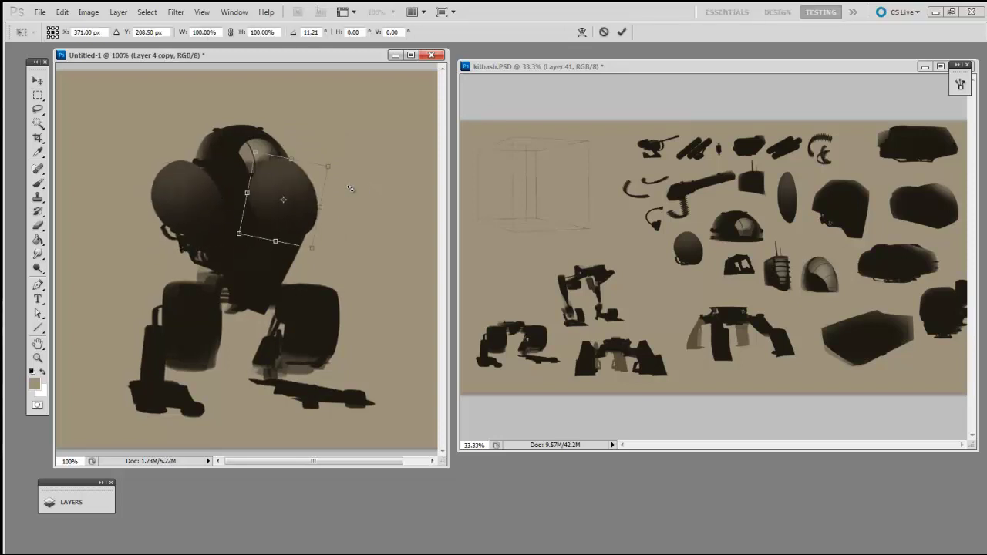
drag(332, 161, 340, 184)
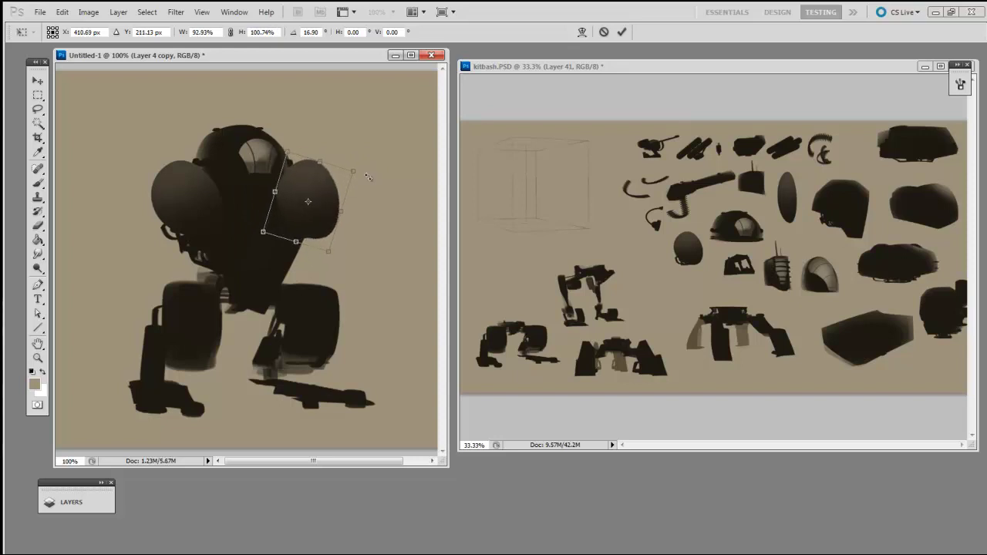
key(Return)
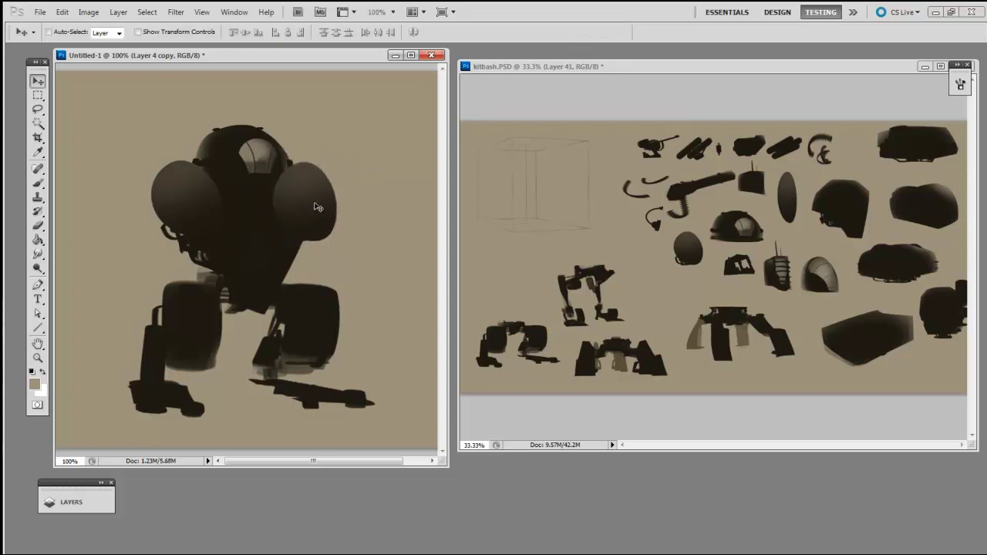
drag(319, 204, 321, 201)
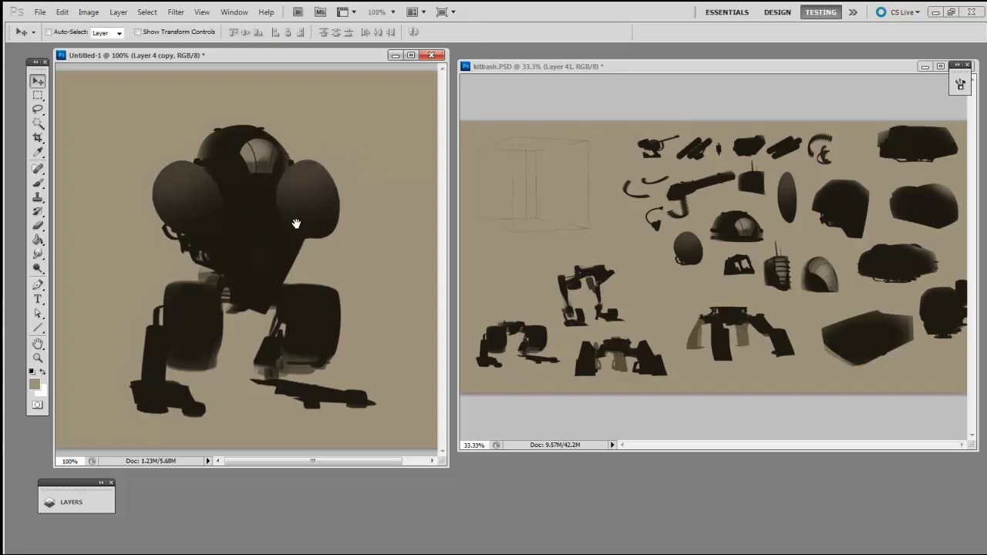
Erase the inner part of the right pod with an enlarged eraser brush so it tucks behind the hull.
key(e)
right_click(304, 220)
double_click(330, 287)
key(])
key(])
key(])
key(])
mouse_move(283, 224)
mouse_down()
mouse_move(281, 169)
mouse_move(294, 231)
mouse_up()
key(v)
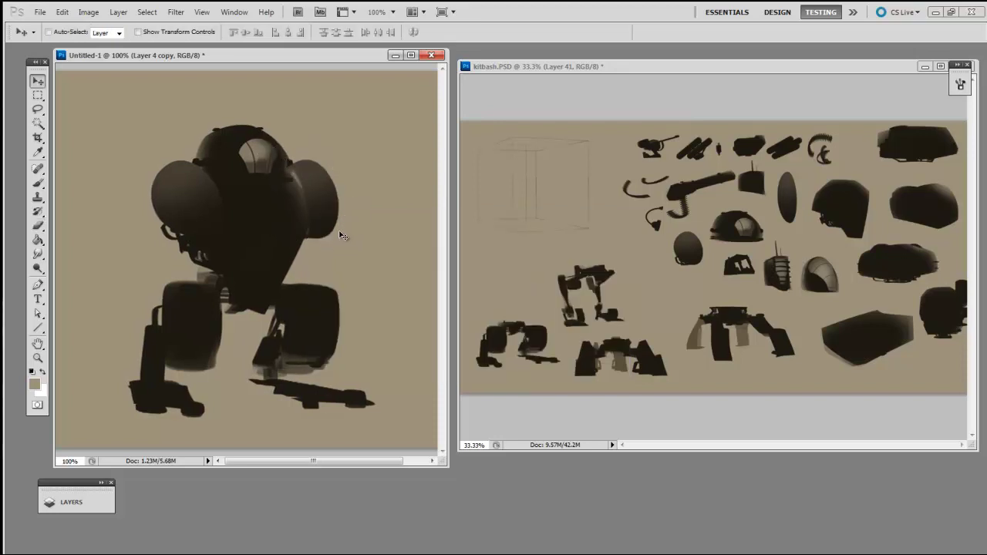
Rotate the right pod slightly and set the eraser to the 19 px hard round brush to clean its edge.
key(ctrl+t)
drag(367, 244, 372, 233)
key(Return)
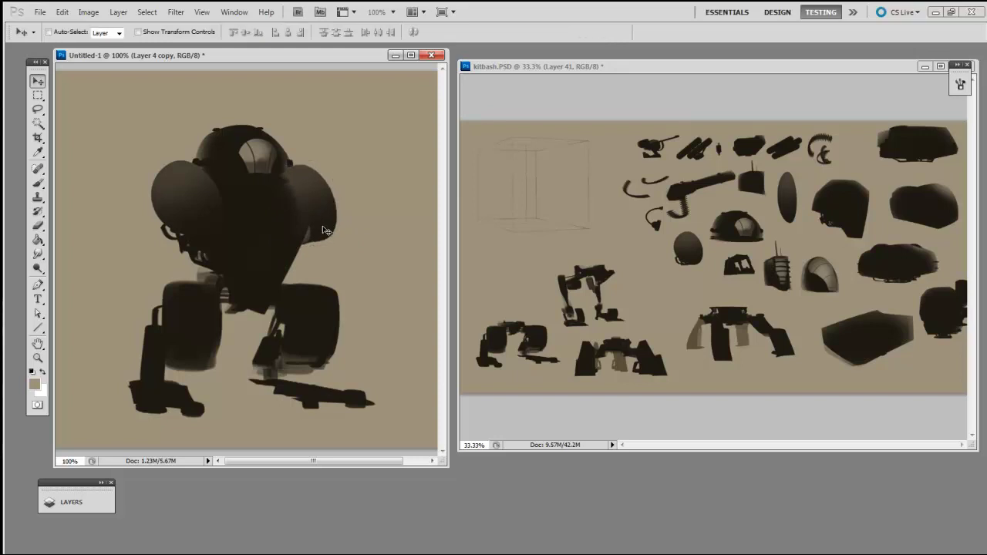
key(e)
right_click(318, 224)
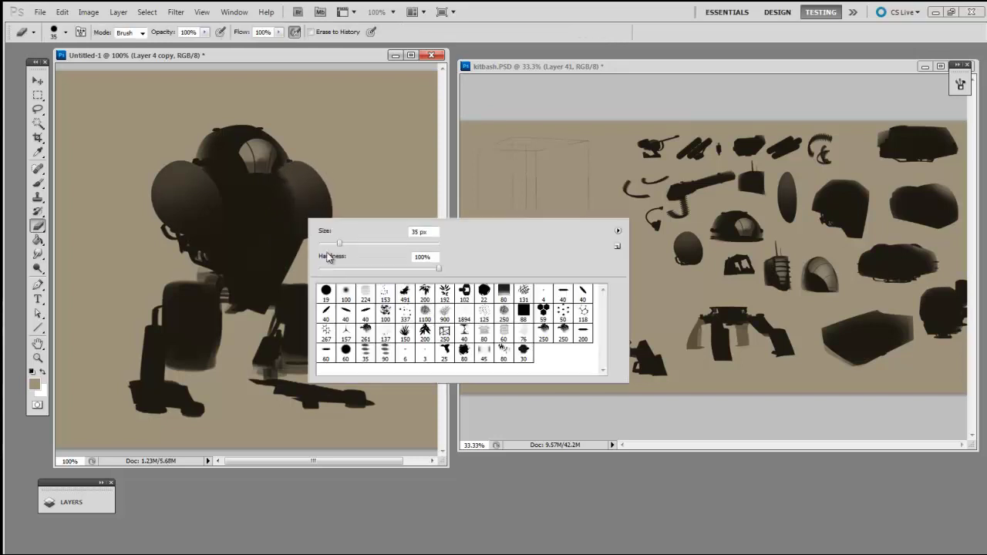
click(283, 327)
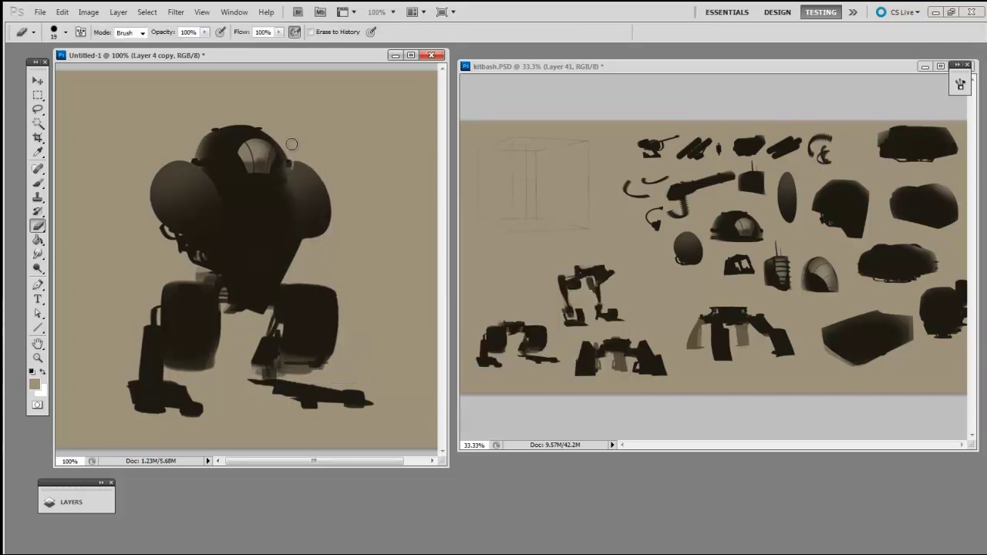
Copy the curved ribbed hose onto the left pod, scale it to 76.71% by 96.87%, and rotate it -71.45 degrees around the lower edge.
click(552, 403)
key(v)
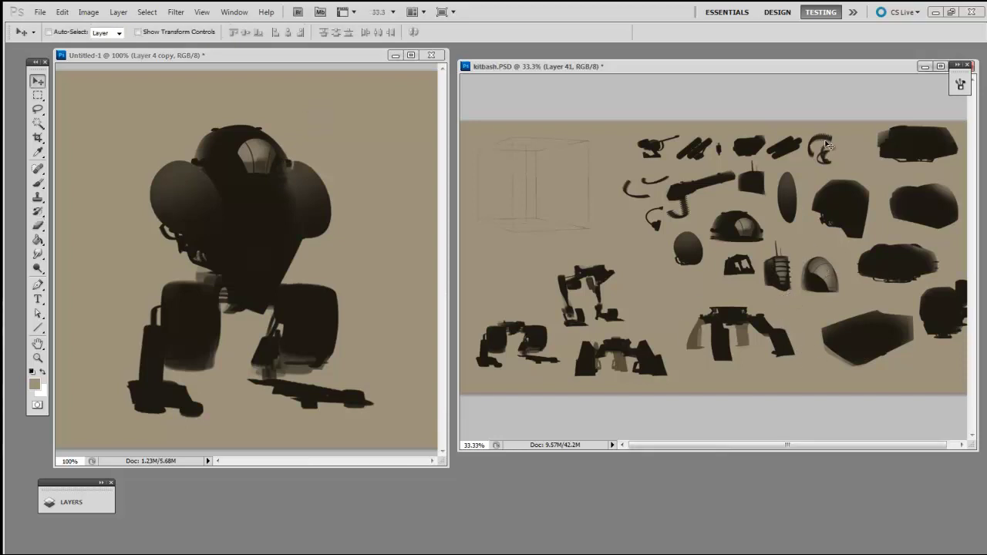
drag(827, 141, 182, 192)
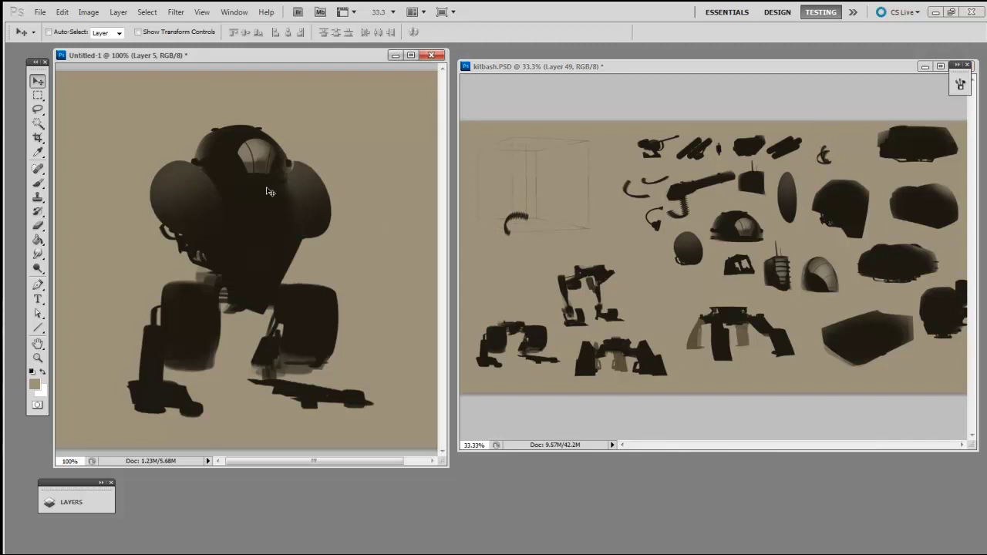
key(ctrl+t)
drag(270, 218, 215, 171)
drag(212, 187, 188, 221)
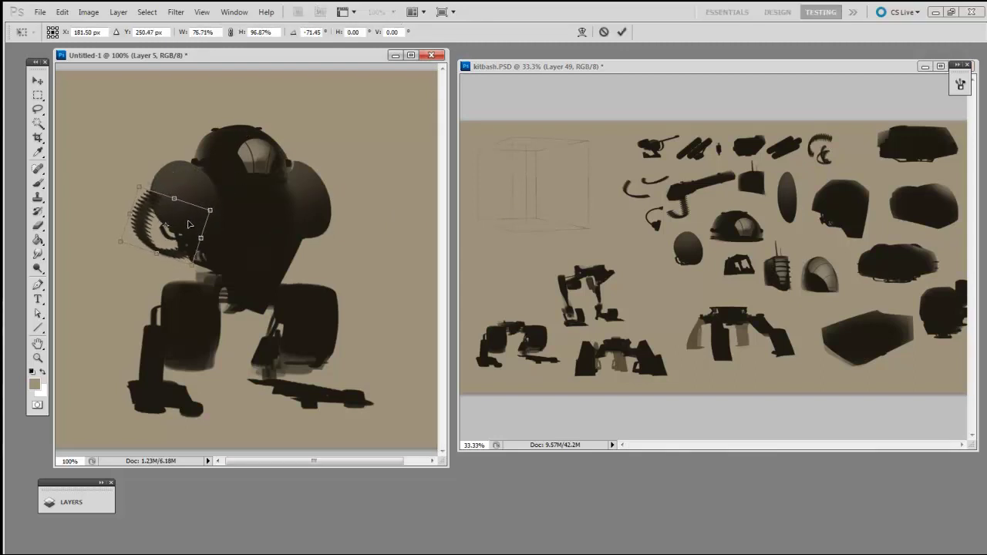
key(Return)
Copy the long-barrelled gun with its ribbed feed onto the right pod, scale it to 53.38%, and rotate it 7.66 degrees.
click(581, 293)
drag(725, 184, 374, 167)
key(ctrl+t)
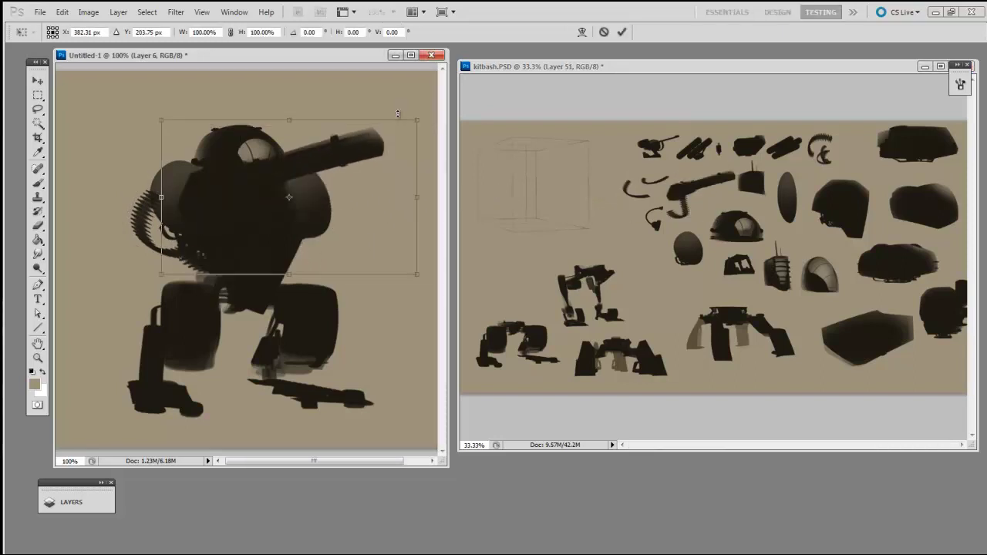
drag(417, 120, 298, 192)
drag(249, 223, 376, 213)
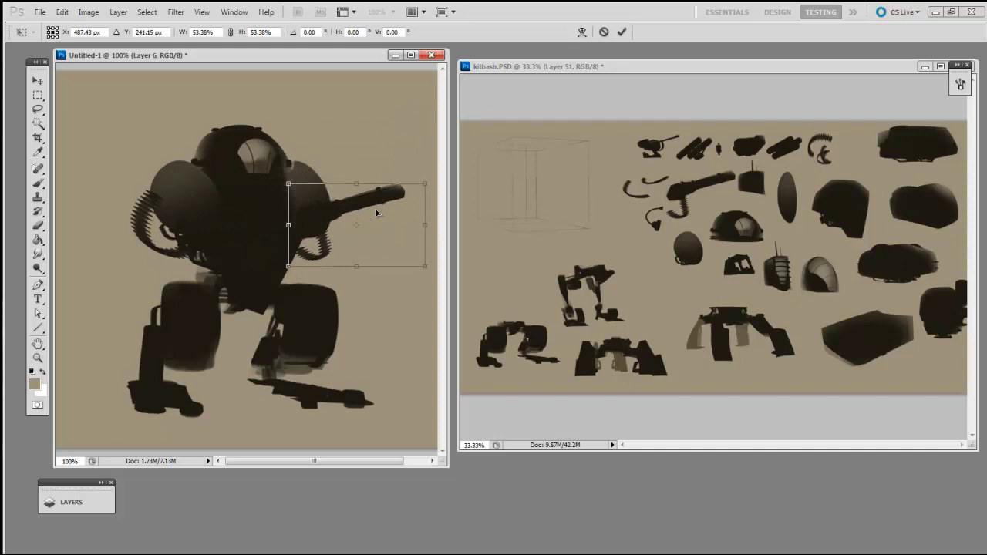
drag(399, 293, 390, 298)
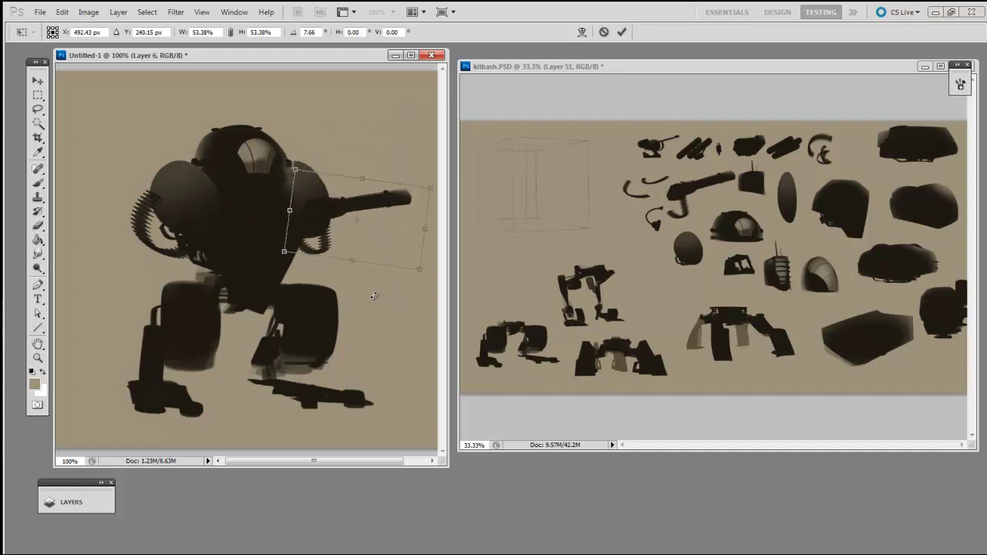
key(Return)
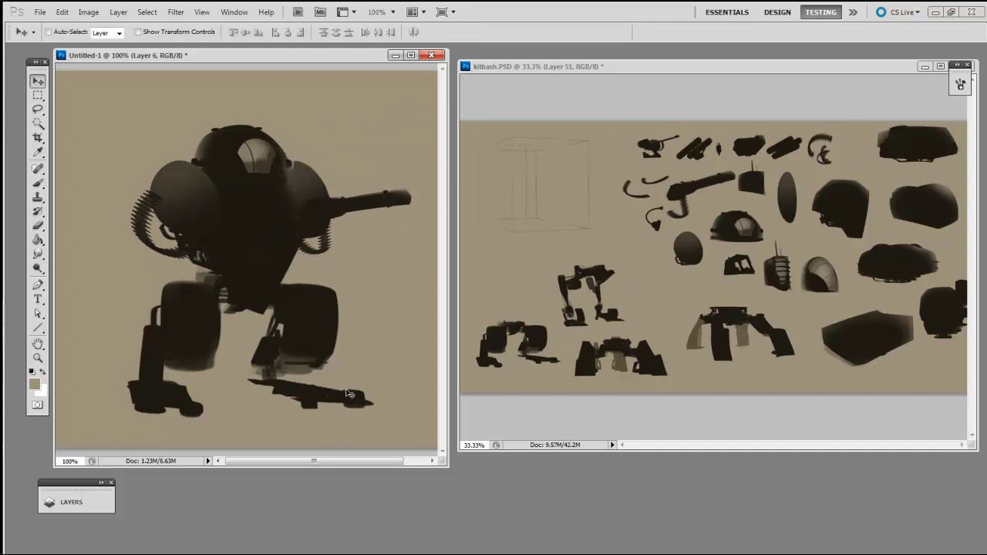